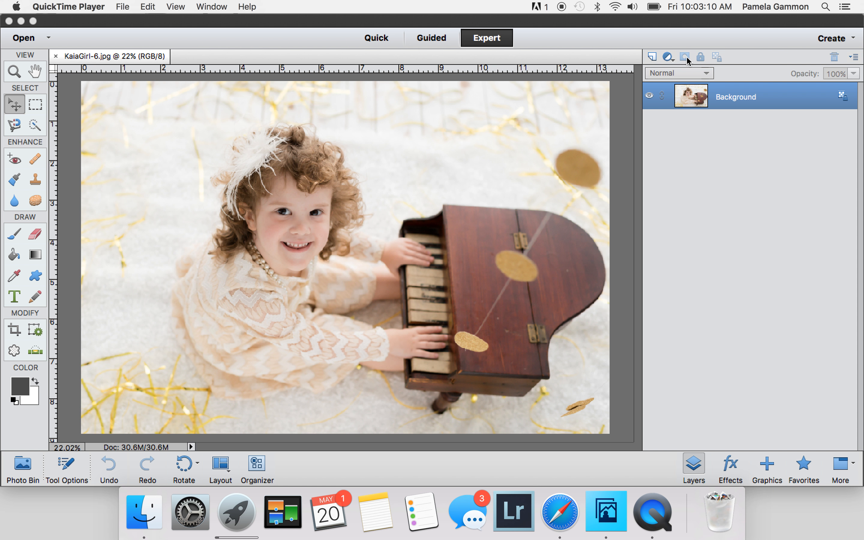
- Add a Levels adjustment layer above the Background with input levels of 18 for shadows, 1.27 for midtones and 246 for highlights
{"action": "left_click", "coordinate": [667, 57]}
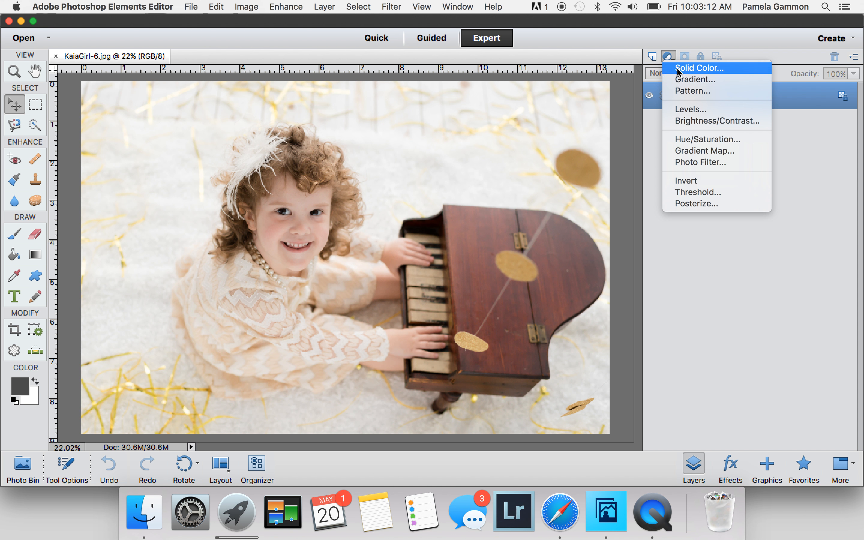
{"action": "left_click", "coordinate": [681, 111]}
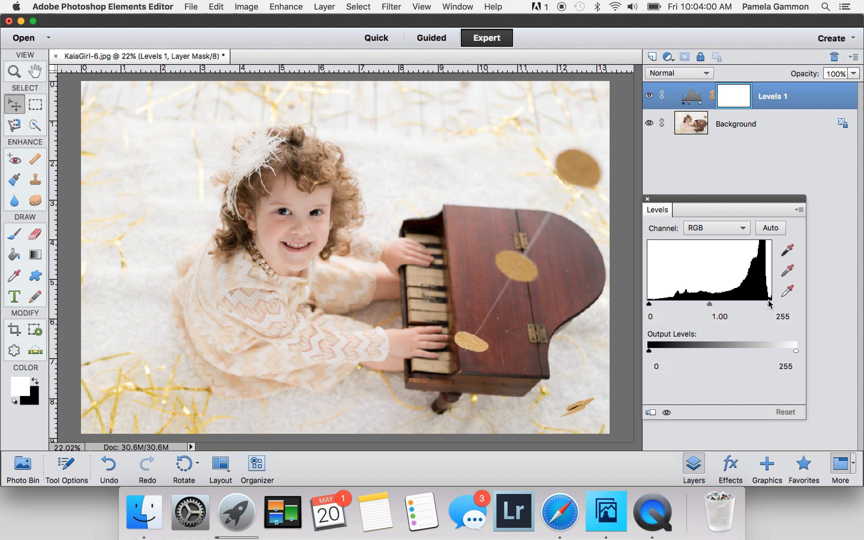
{"action": "mouse_move", "coordinate": [770, 303]}
{"action": "left_mouse_down"}
{"action": "mouse_move", "coordinate": [755, 303]}
{"action": "mouse_move", "coordinate": [766, 304]}
{"action": "left_mouse_up"}
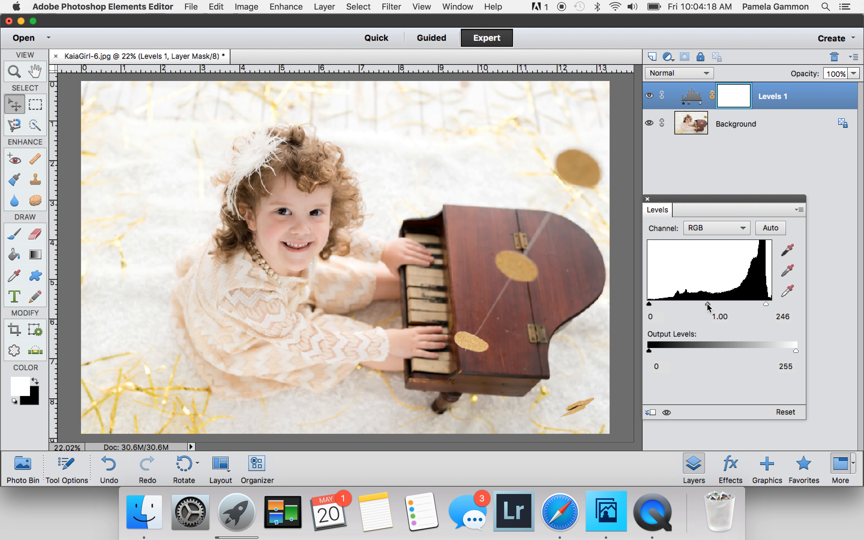
{"action": "mouse_move", "coordinate": [708, 306]}
{"action": "left_mouse_down"}
{"action": "mouse_move", "coordinate": [695, 306]}
{"action": "mouse_move", "coordinate": [702, 309]}
{"action": "left_mouse_up"}
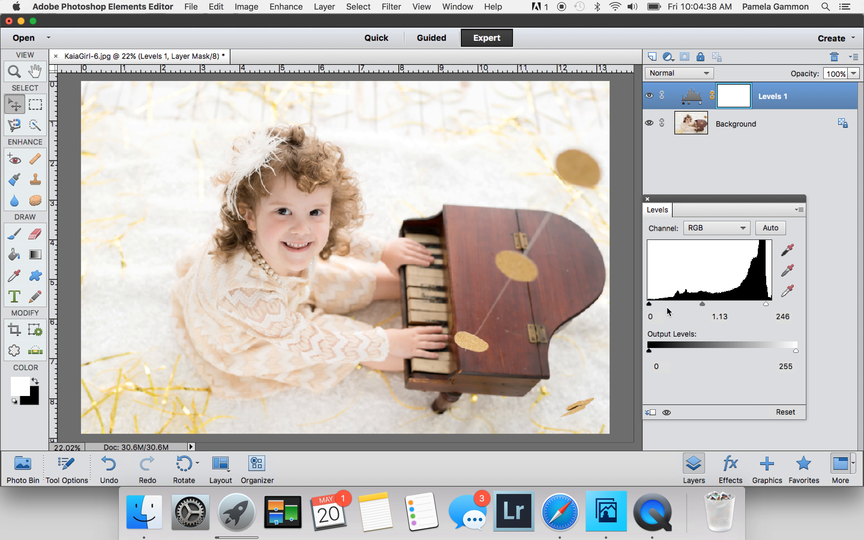
{"action": "left_click_drag", "start_coordinate": [703, 307], "coordinate": [698, 308]}
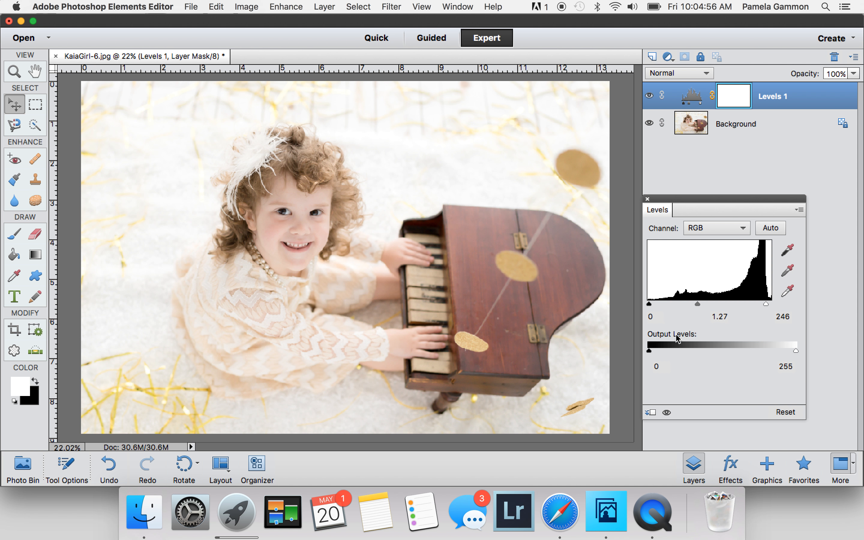
{"action": "mouse_move", "coordinate": [650, 304]}
{"action": "left_mouse_down"}
{"action": "mouse_move", "coordinate": [669, 309]}
{"action": "mouse_move", "coordinate": [659, 312]}
{"action": "left_mouse_up"}
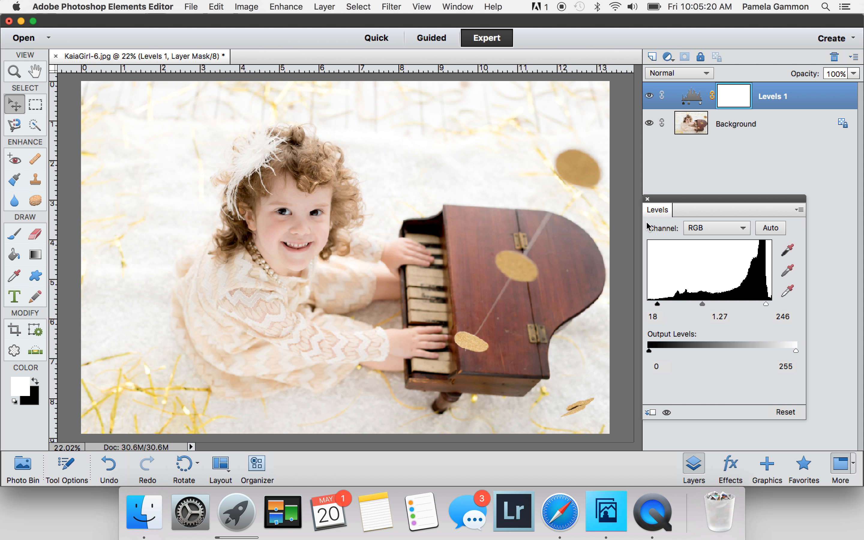
{"action": "left_click", "coordinate": [648, 199]}
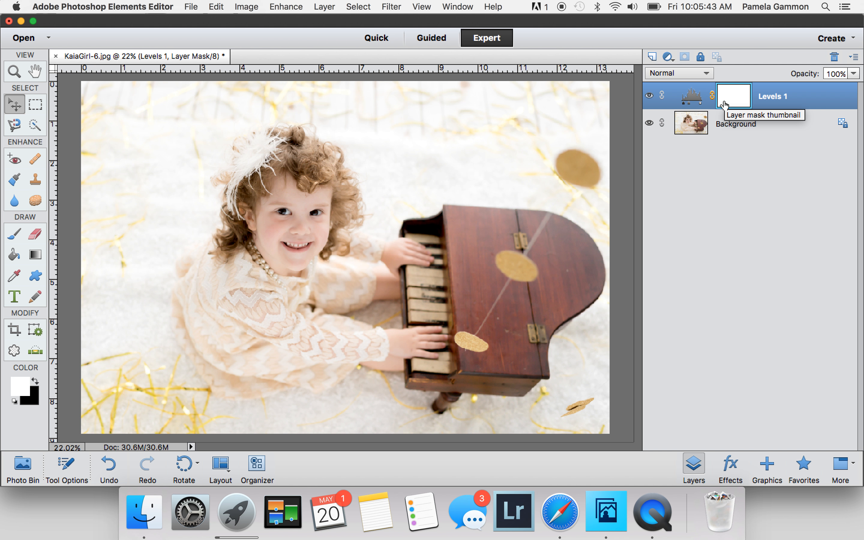
- Invert the Levels 1 layer mask from white to black to hide the adjustment
{"action": "key", "text": "super+i"}
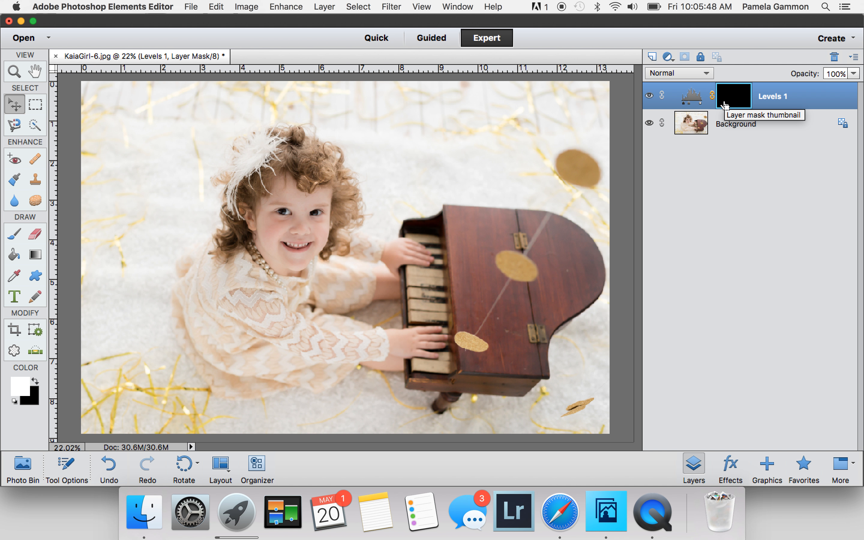
{"action": "key", "text": "super+i"}
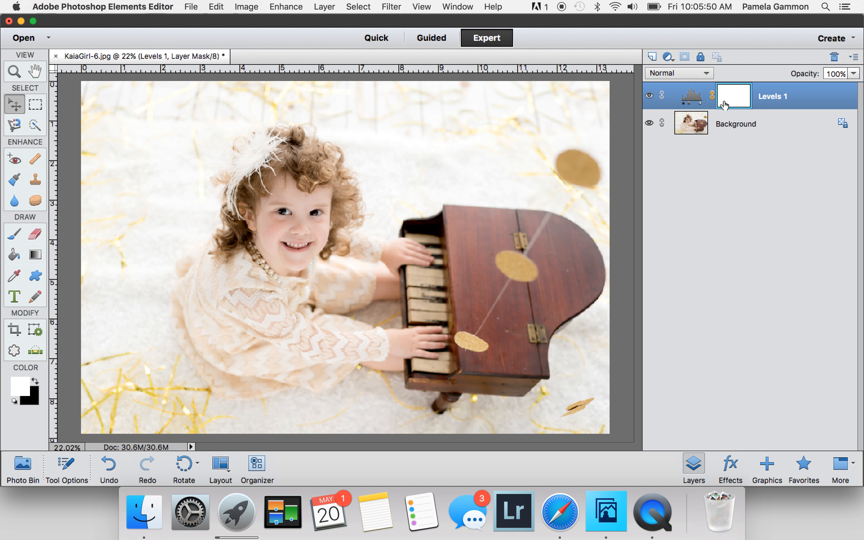
{"action": "key", "text": "super+i"}
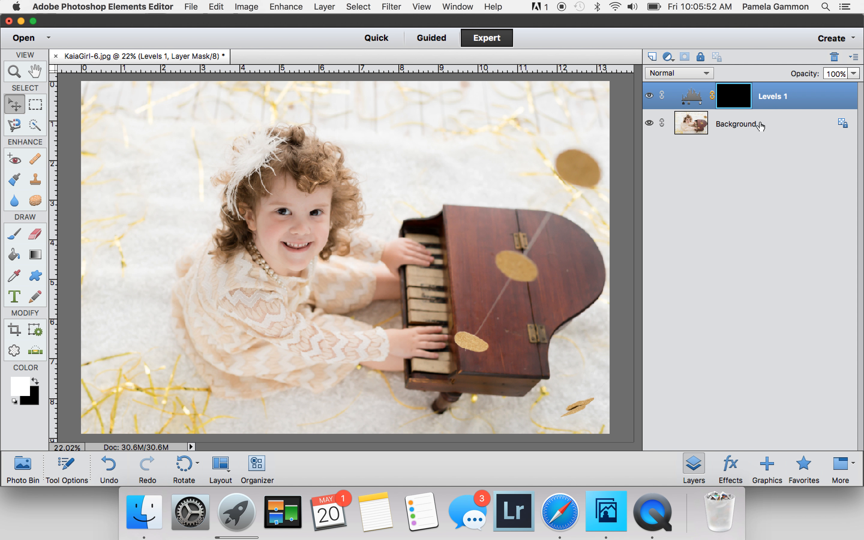
- Paint white over the girl's face on the Levels 1 mask with a 700 px brush at 26% opacity
{"action": "left_click", "coordinate": [15, 235]}
{"action": "key", "text": "bracketright"}
{"action": "key", "text": "bracketright"}
{"action": "key", "text": "bracketright"}
{"action": "key", "text": "bracketright"}
{"action": "key", "text": "bracketright"}
{"action": "key", "text": "bracketright"}
{"action": "key", "text": "bracketright"}
{"action": "key", "text": "bracketright"}
{"action": "key", "text": "bracketright"}
{"action": "key", "text": "bracketright"}
{"action": "key", "text": "bracketright"}
{"action": "key", "text": "bracketright"}
{"action": "key", "text": "bracketright"}
{"action": "key", "text": "bracketright"}
{"action": "key", "text": "bracketright"}
{"action": "key", "text": "bracketright"}
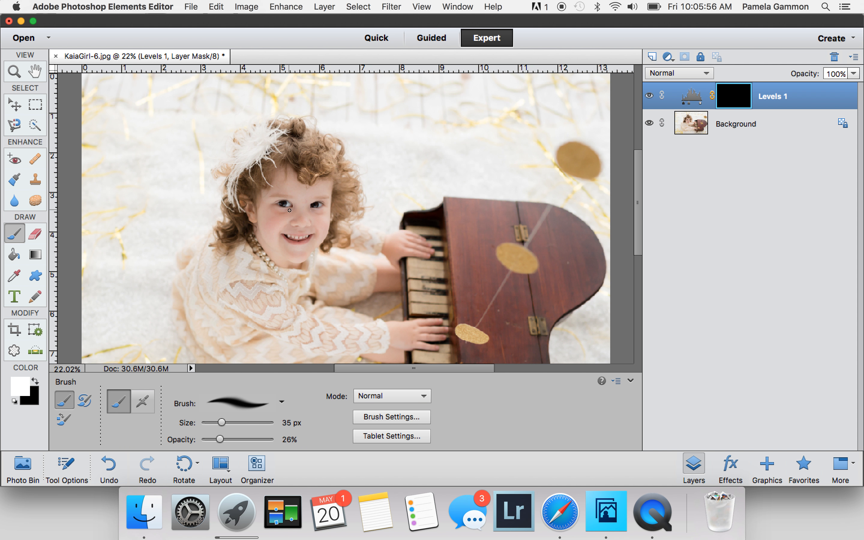
{"action": "key", "text": "bracketright"}
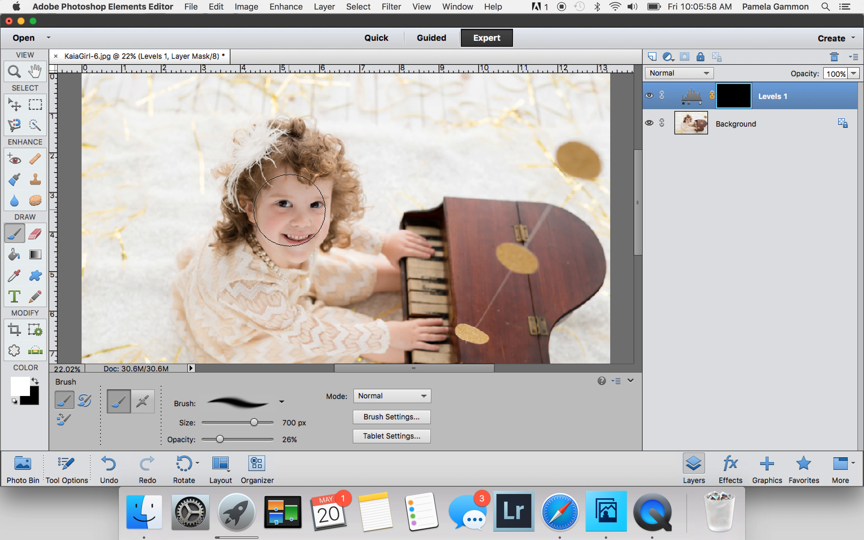
{"action": "mouse_move", "coordinate": [295, 231]}
{"action": "left_mouse_down"}
{"action": "mouse_move", "coordinate": [287, 203]}
{"action": "mouse_move", "coordinate": [314, 204]}
{"action": "mouse_move", "coordinate": [297, 216]}
{"action": "mouse_move", "coordinate": [306, 235]}
{"action": "mouse_move", "coordinate": [290, 233]}
{"action": "left_mouse_up"}
- Raise the brush opacity to 99% and paint over the girl's face again on the Levels 1 mask
{"action": "left_click", "coordinate": [273, 441]}
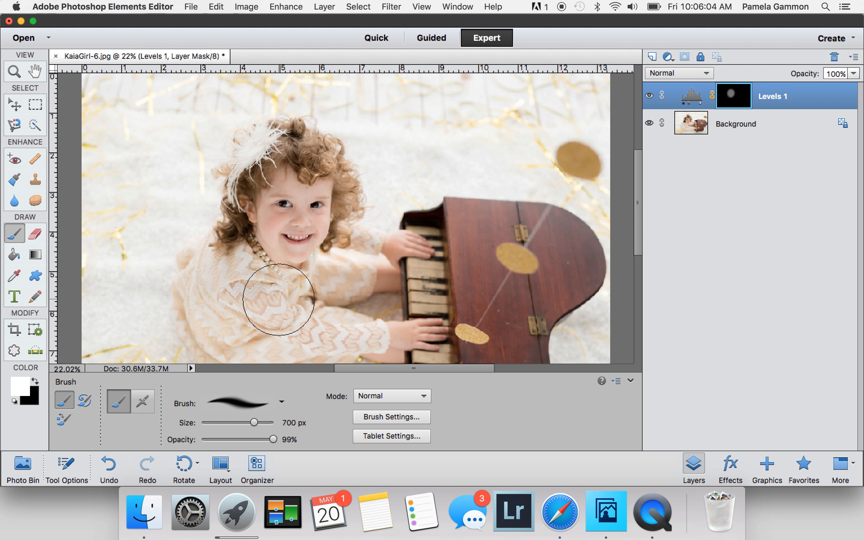
{"action": "left_click_drag", "start_coordinate": [286, 211], "coordinate": [281, 243]}
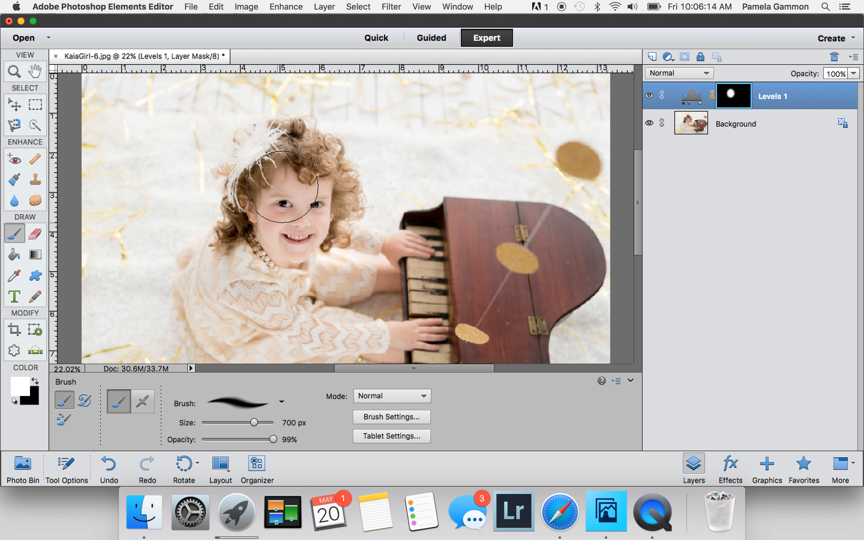
{"action": "left_click_drag", "start_coordinate": [279, 225], "coordinate": [274, 256]}
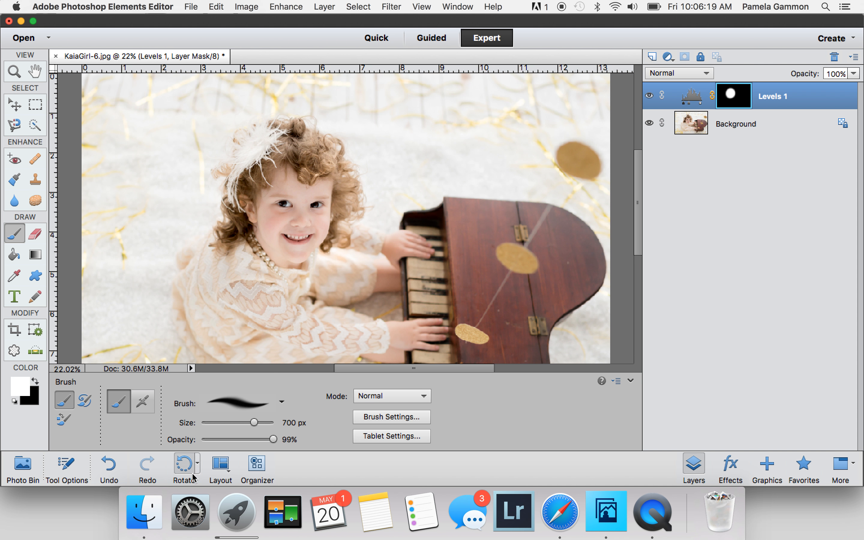
- Undo the brush strokes and the inversion on the Levels 1 mask
{"action": "left_click", "coordinate": [111, 469]}
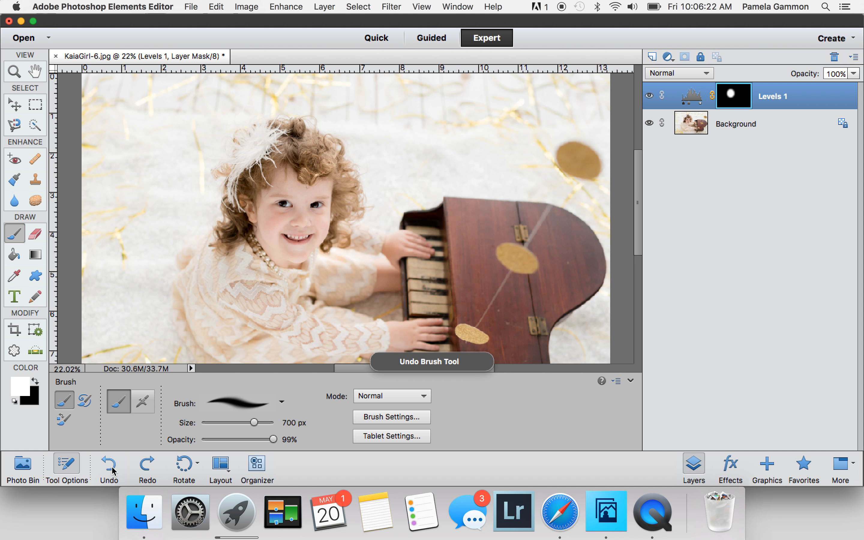
{"action": "left_click", "coordinate": [110, 476]}
{"action": "left_click", "coordinate": [111, 477]}
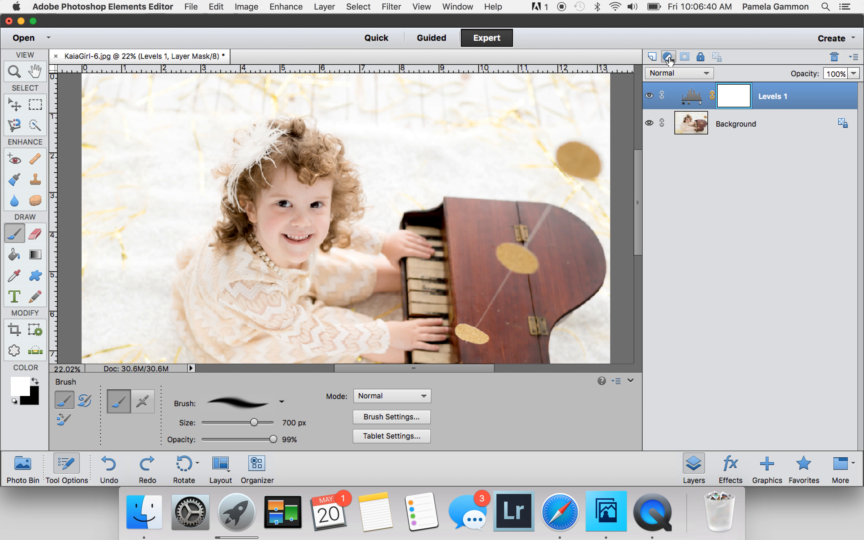
- Add a second Levels adjustment layer above Levels 1 and set its blending mode to Soft Light
{"action": "left_click", "coordinate": [669, 57]}
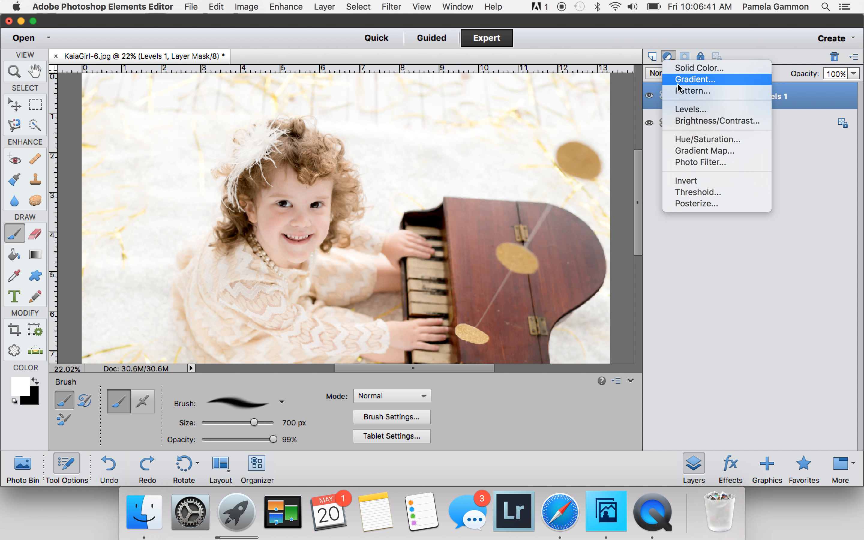
{"action": "left_click", "coordinate": [685, 109]}
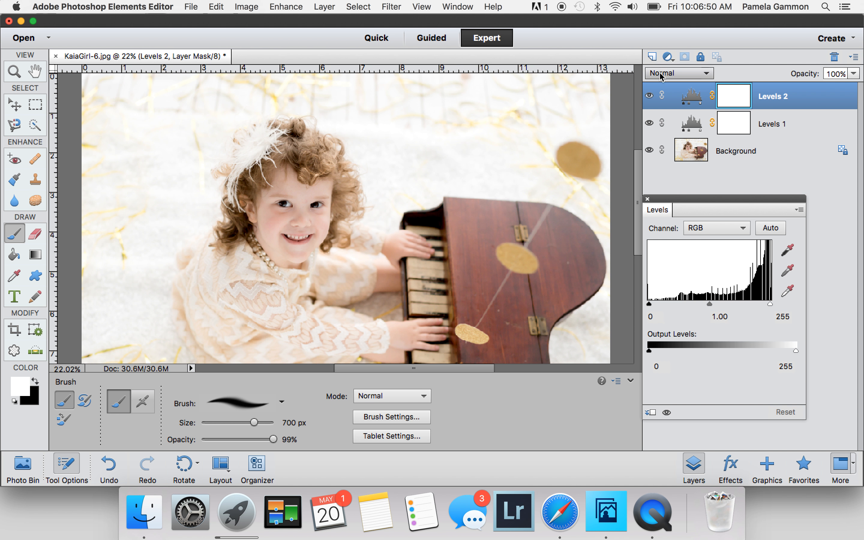
{"action": "left_click", "coordinate": [684, 73]}
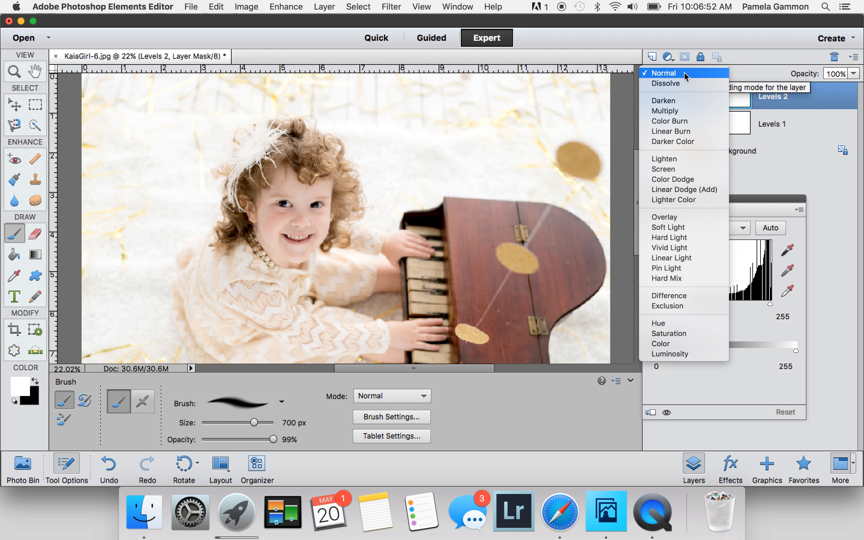
{"action": "left_click", "coordinate": [671, 228]}
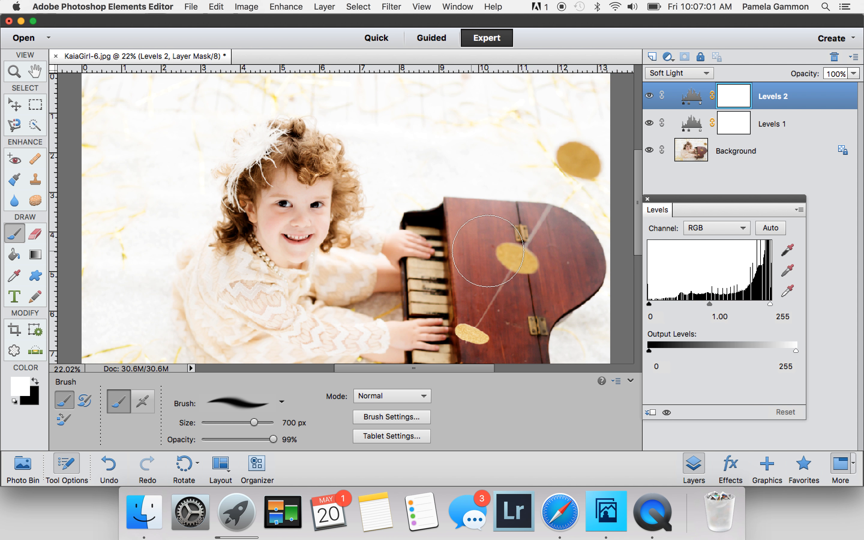
- Set the Levels 2 layer's opacity to 19% and its input levels to 44 for shadows and 1.26 for midtones
{"action": "left_click", "coordinate": [853, 73]}
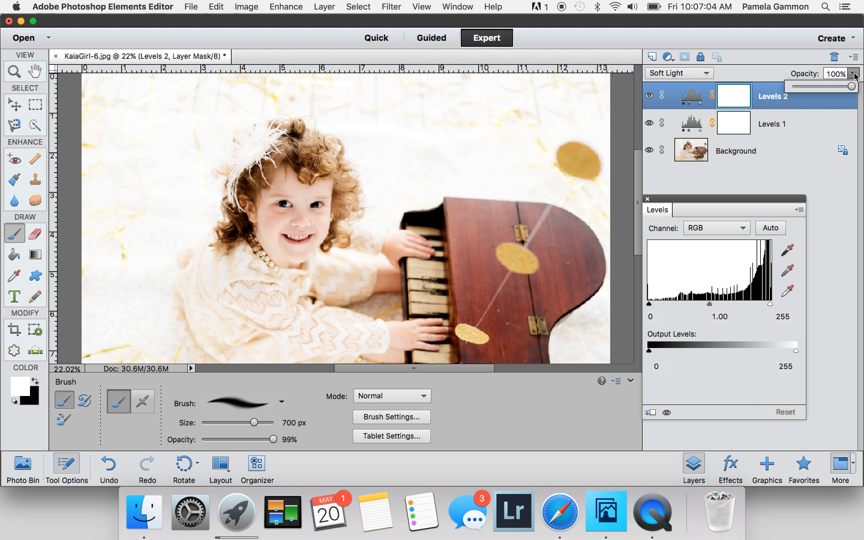
{"action": "left_click", "coordinate": [807, 87]}
{"action": "left_click_drag", "start_coordinate": [805, 87], "coordinate": [787, 87]}
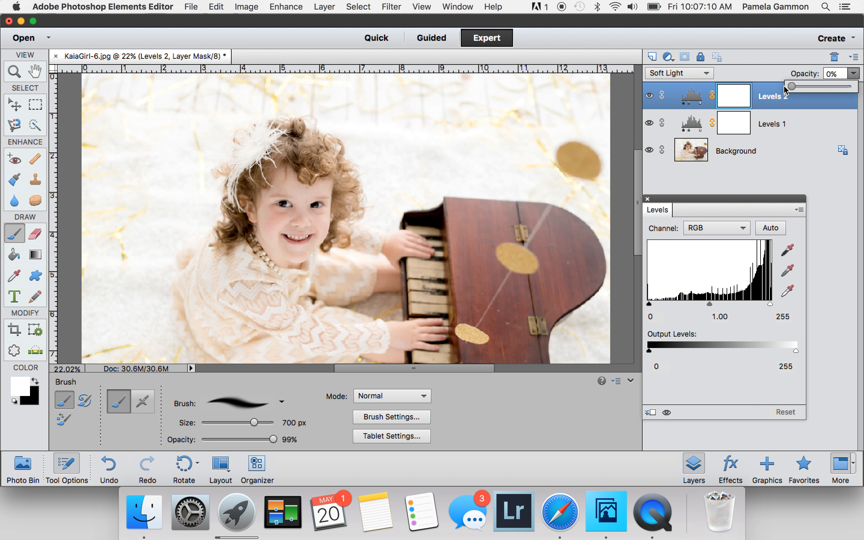
{"action": "mouse_move", "coordinate": [788, 89]}
{"action": "left_mouse_down"}
{"action": "mouse_move", "coordinate": [820, 91]}
{"action": "mouse_move", "coordinate": [808, 91]}
{"action": "left_mouse_up"}
{"action": "left_click_drag", "start_coordinate": [809, 87], "coordinate": [806, 87]}
{"action": "left_click_drag", "start_coordinate": [807, 87], "coordinate": [803, 87]}
{"action": "left_click_drag", "start_coordinate": [650, 304], "coordinate": [712, 308]}
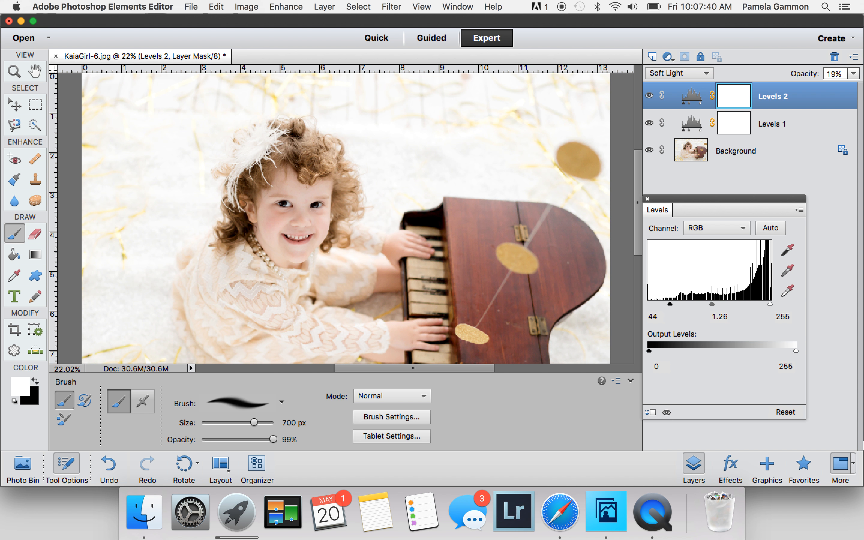
{"action": "left_click", "coordinate": [648, 199]}
- Compare the whole photo with both Levels layers hidden and shown again
{"action": "key", "text": "super+minus"}
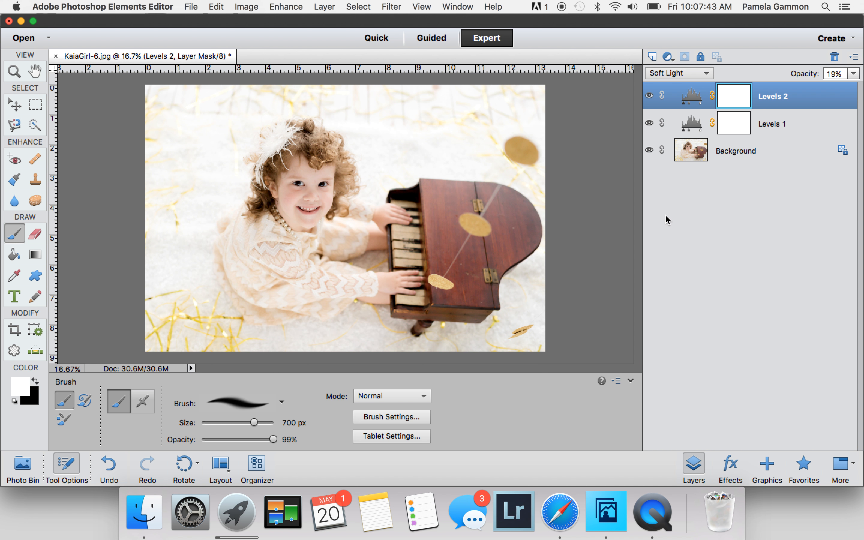
{"action": "key", "text": "super+equal"}
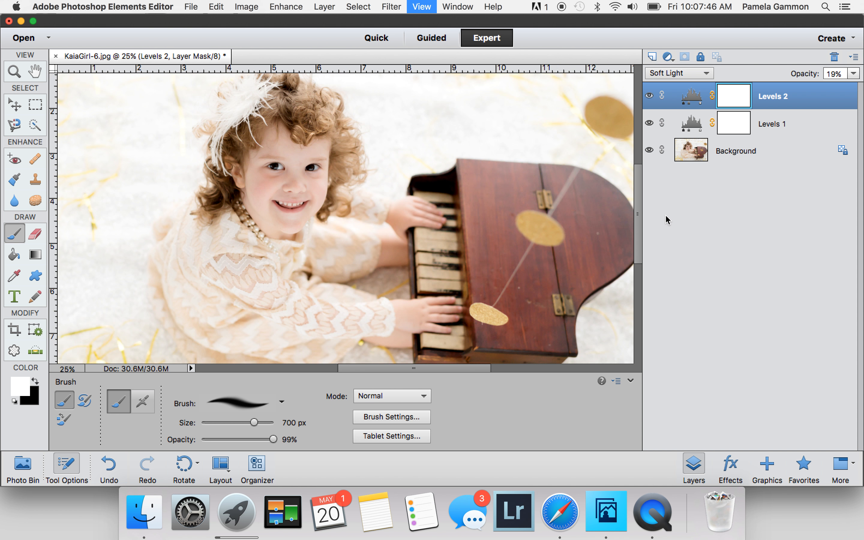
{"action": "key", "text": "super+minus"}
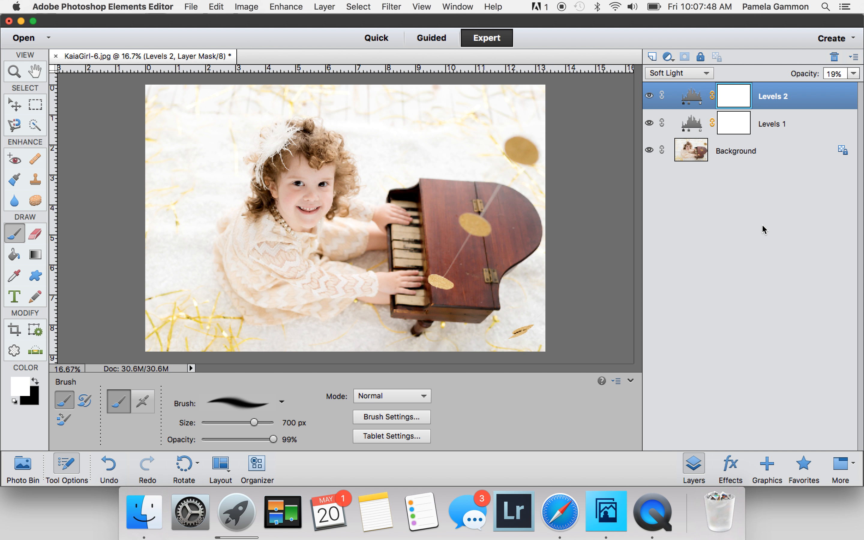
{"action": "left_click", "coordinate": [649, 123]}
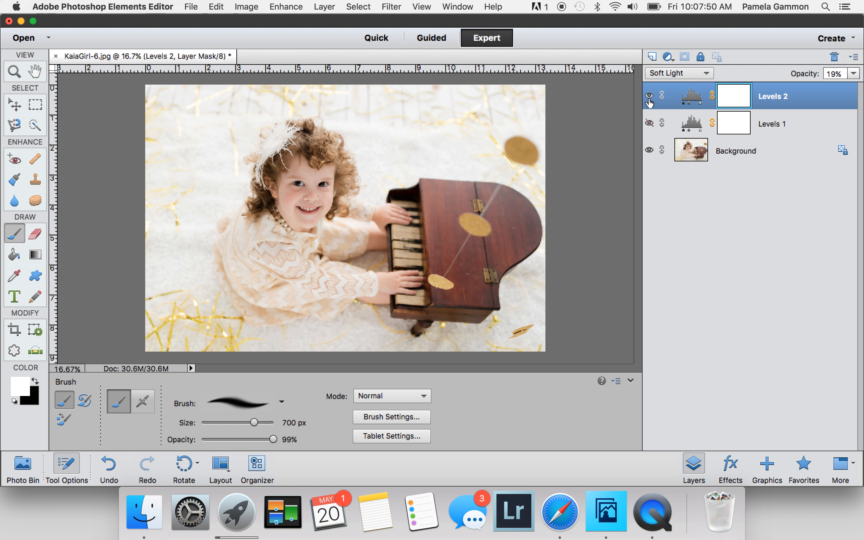
{"action": "left_click", "coordinate": [649, 101]}
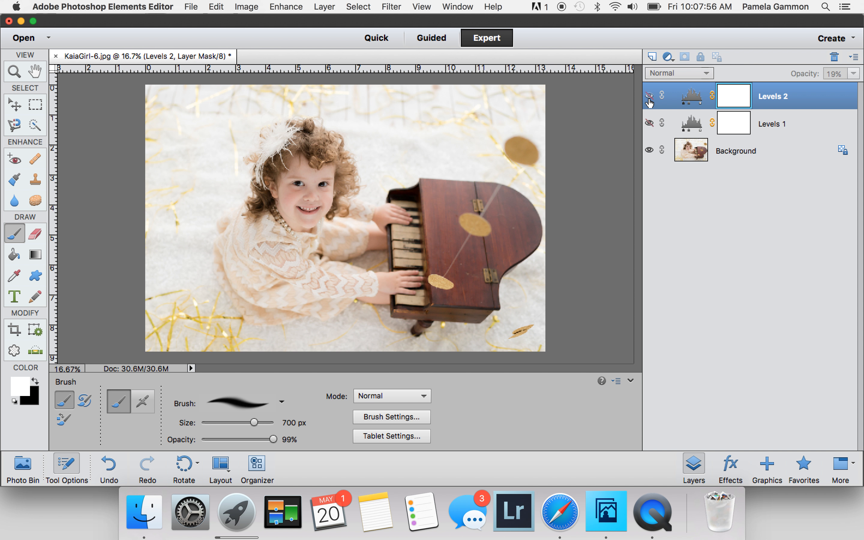
{"action": "left_click", "coordinate": [649, 123]}
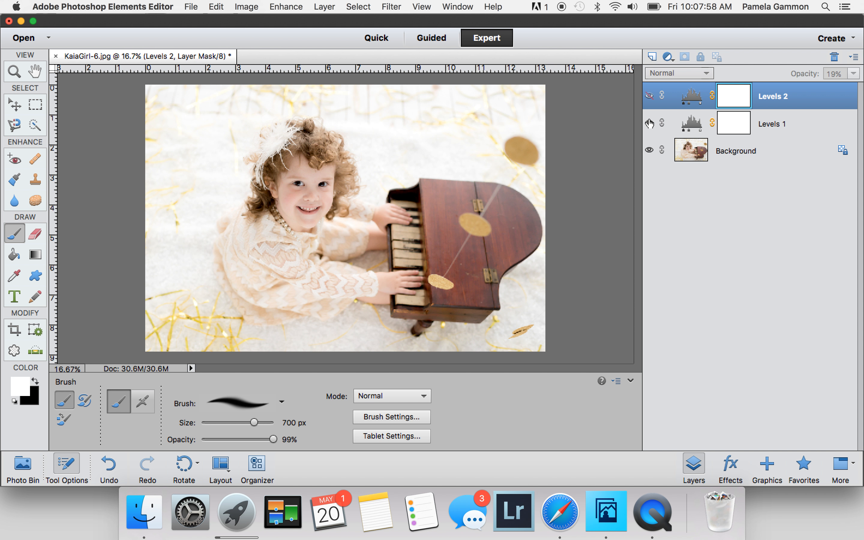
{"action": "left_click", "coordinate": [648, 96]}
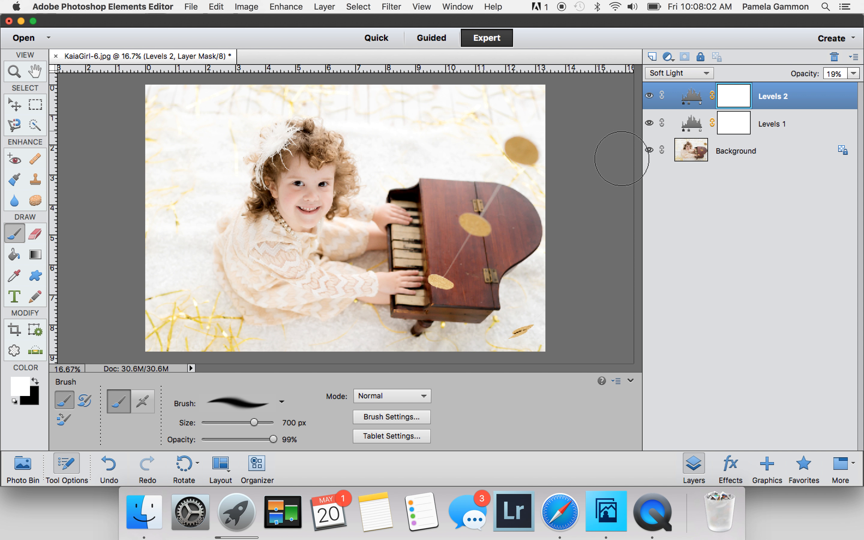